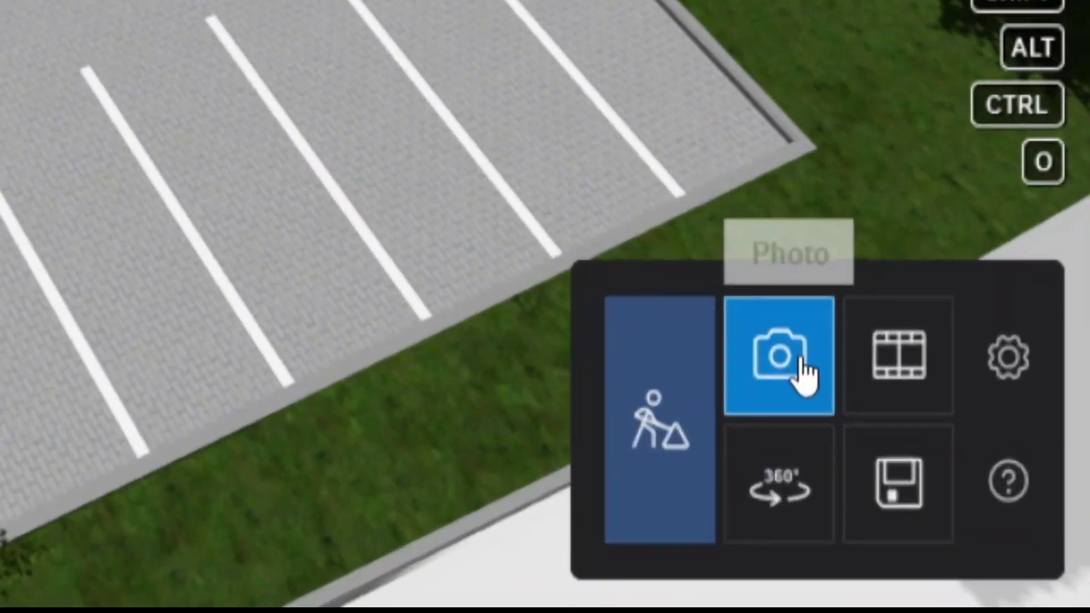
Store the current view as photo 1 and keep the Custom Style render style.
left_click(779, 356)
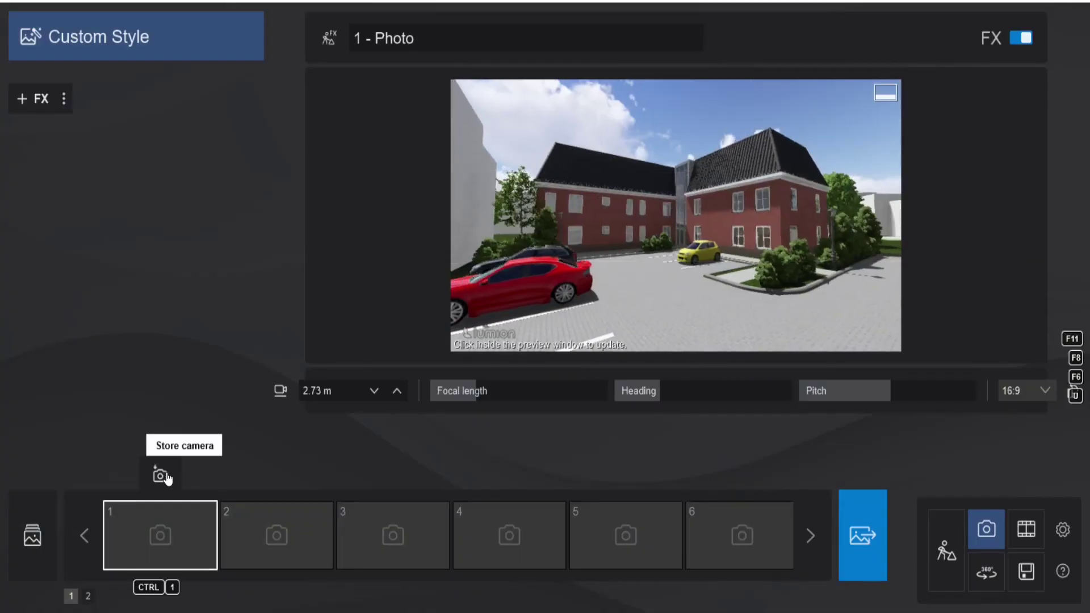
left_click(157, 475)
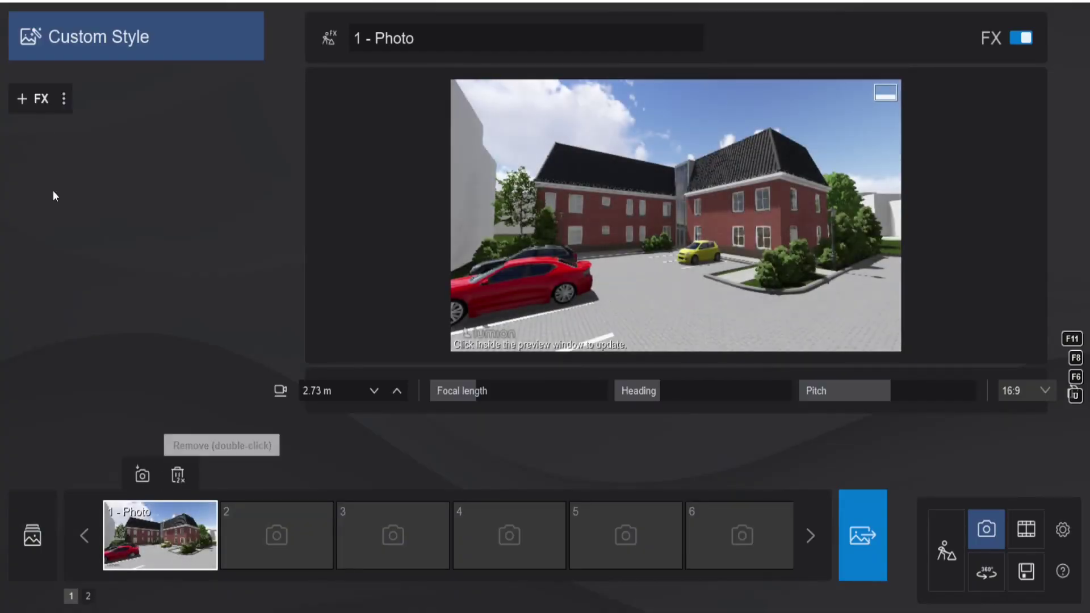
left_click(105, 34)
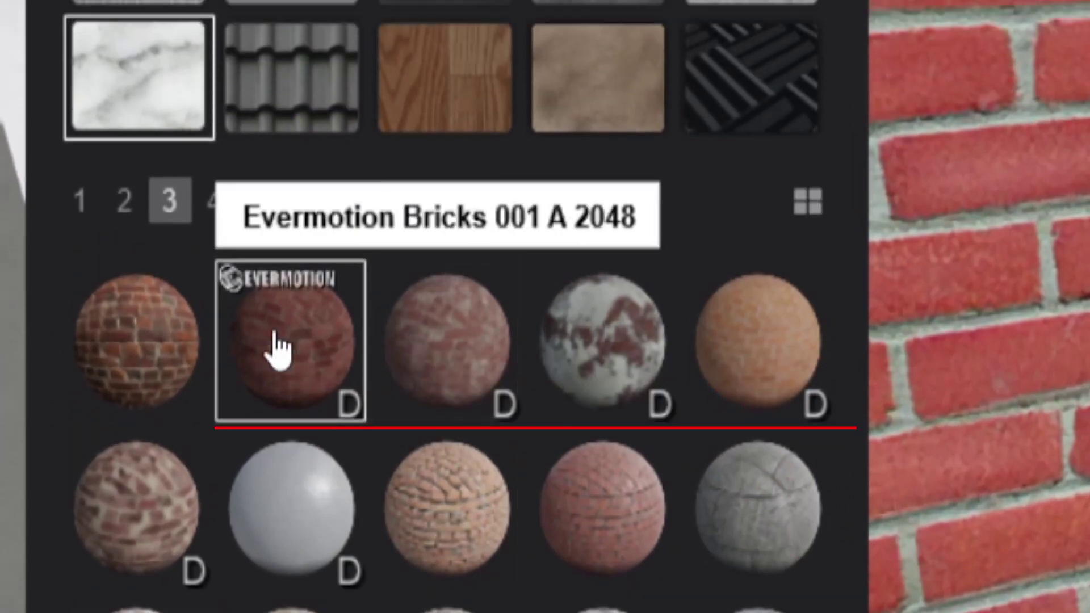
Apply Evermotion Bricks 001 A 2048 to the wall with 100% displacement, and set kerb texture to 68%.
left_click(278, 346)
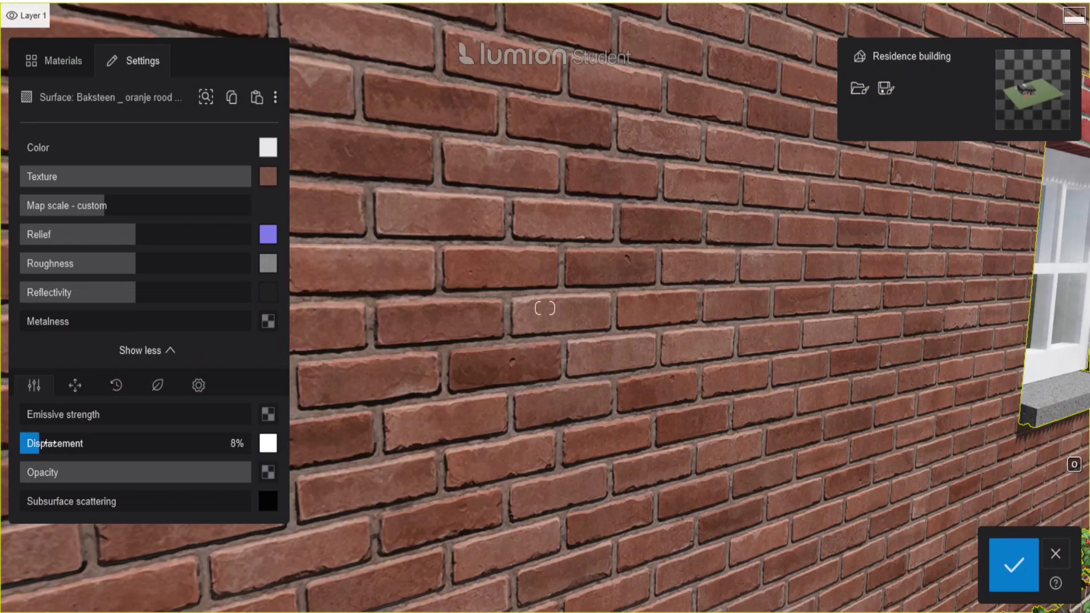
left_click_drag(50, 443, 276, 425)
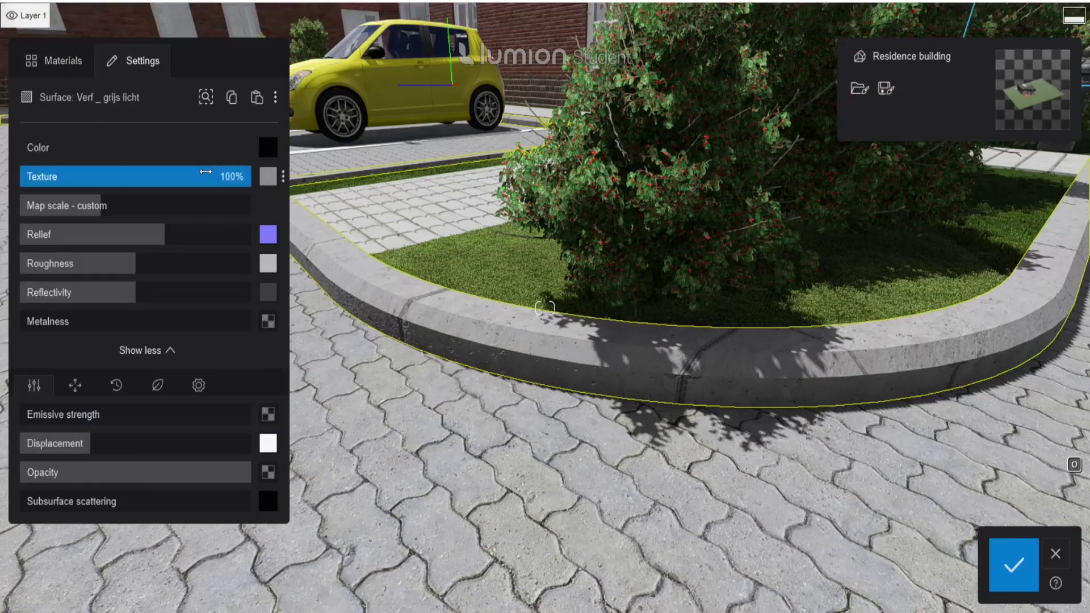
left_click_drag(205, 172, 182, 178)
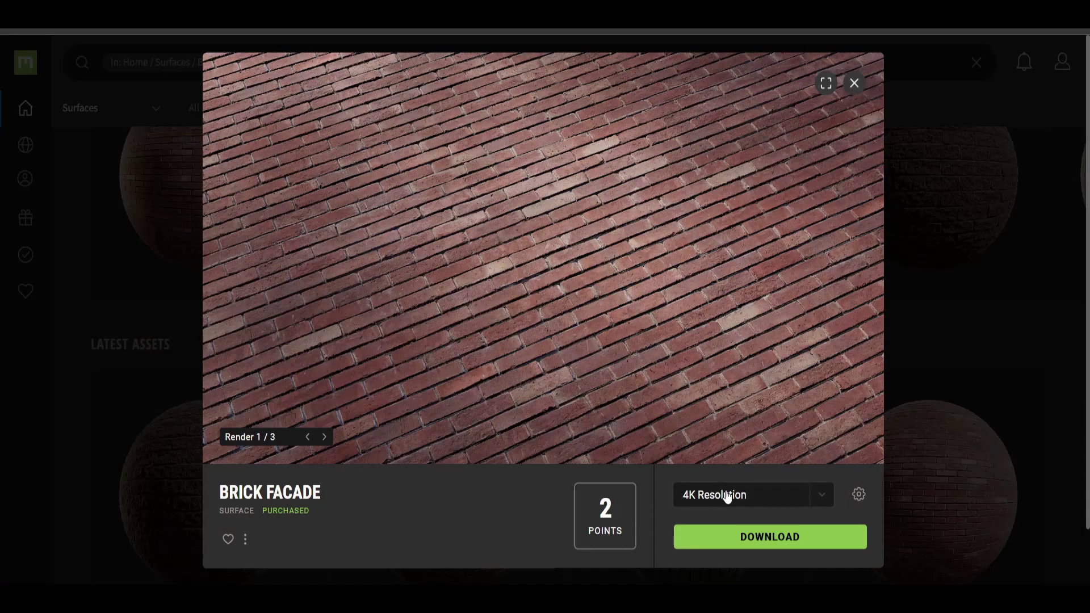
Choose 8K Resolution for the Brick Facade download, then scroll down the page.
left_click(728, 496)
left_click(724, 460)
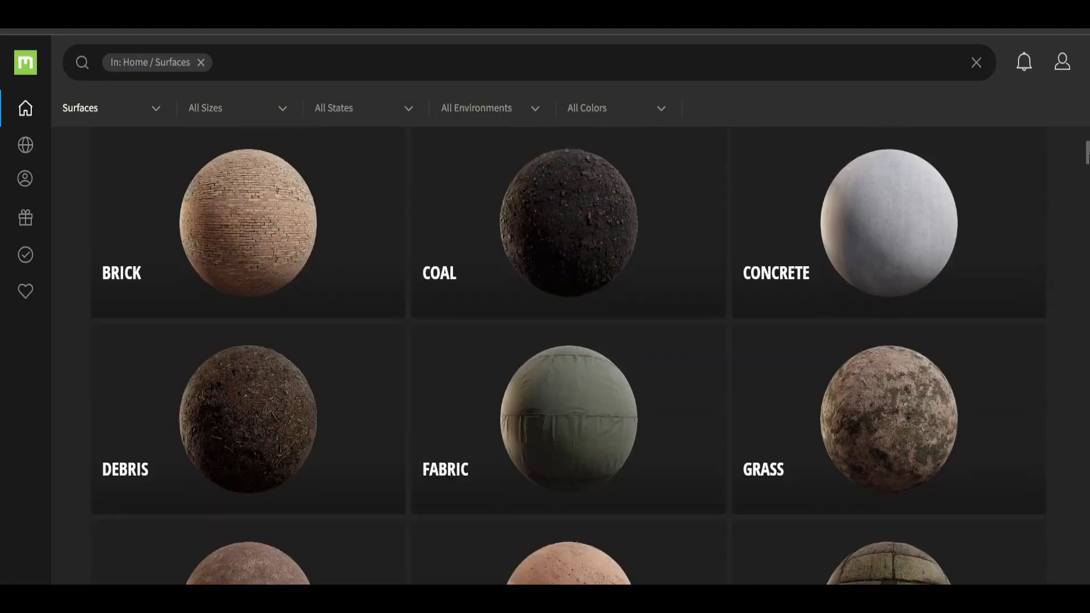
scroll(591, 358, "down", 20)
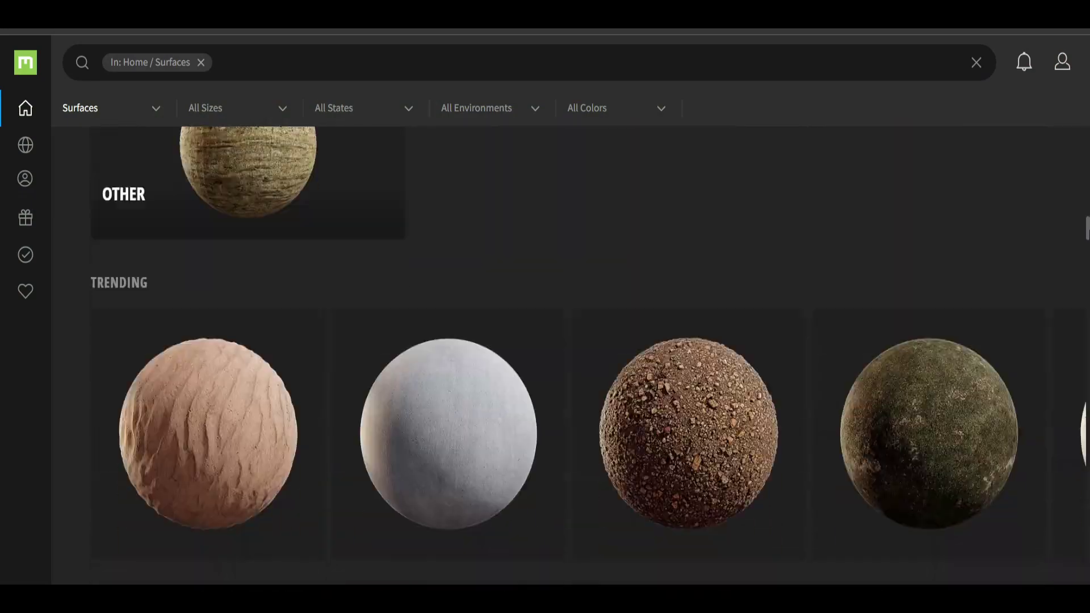
scroll(570, 356, "down", 20)
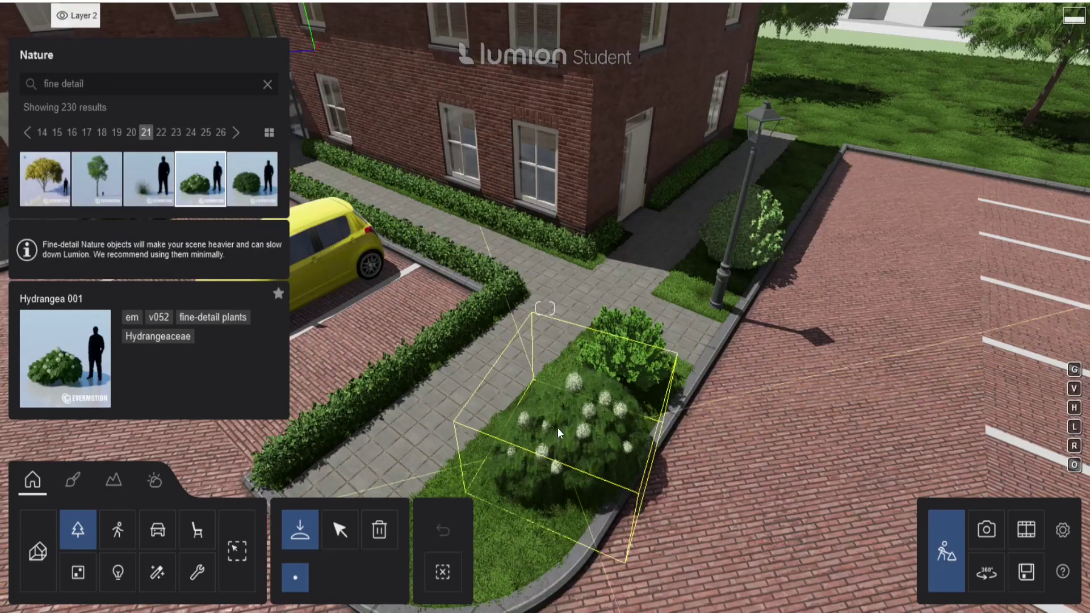
Place the IvyHedge1C RT along the parking edge and move the Azalea bush across the lawn.
left_click(558, 427)
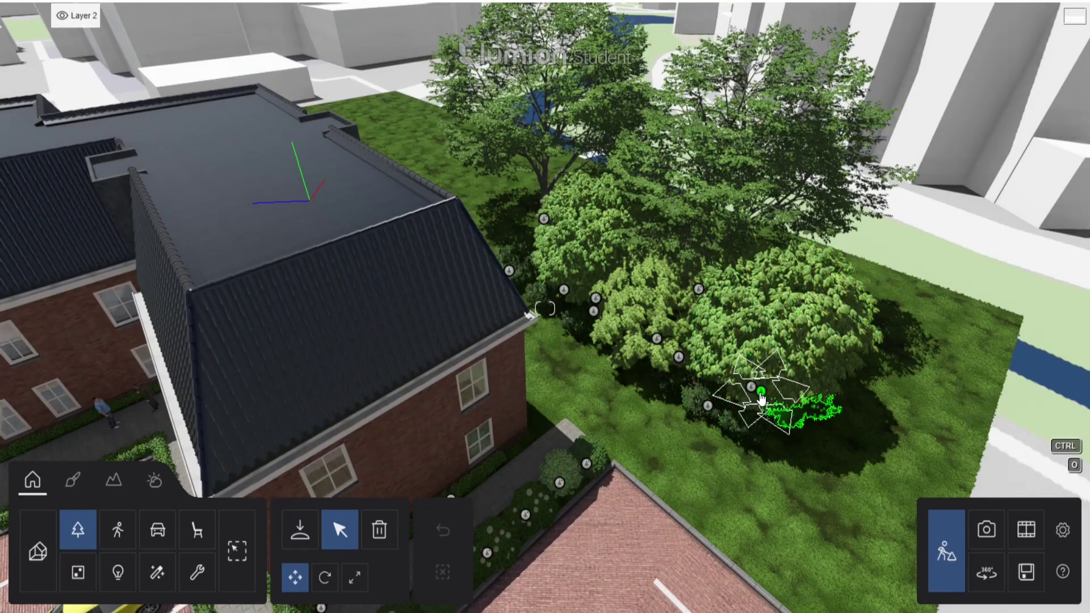
left_click(762, 392)
left_click_drag(762, 392, 584, 341)
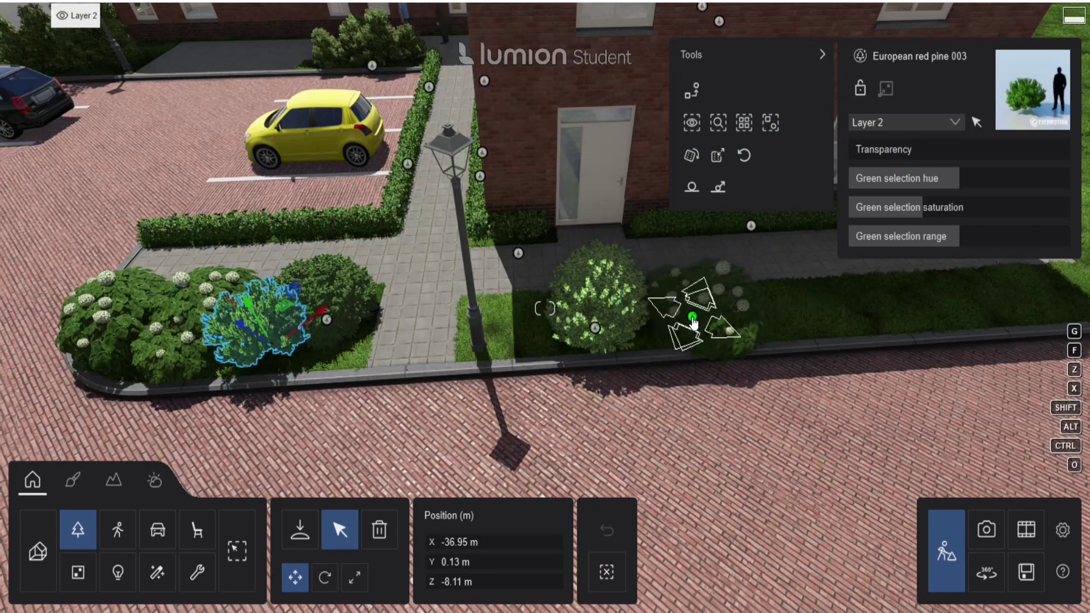
Rotate the Hydrangea 001 bush and slide the ivy hedge along the building wall.
left_click(693, 321)
key("r")
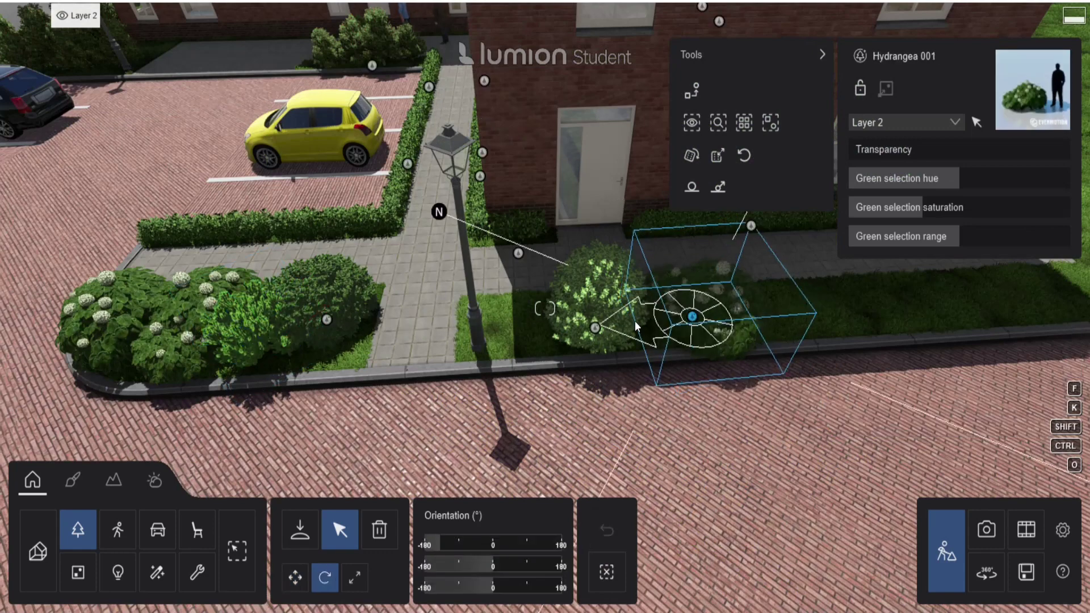
left_click_drag(629, 322, 653, 355)
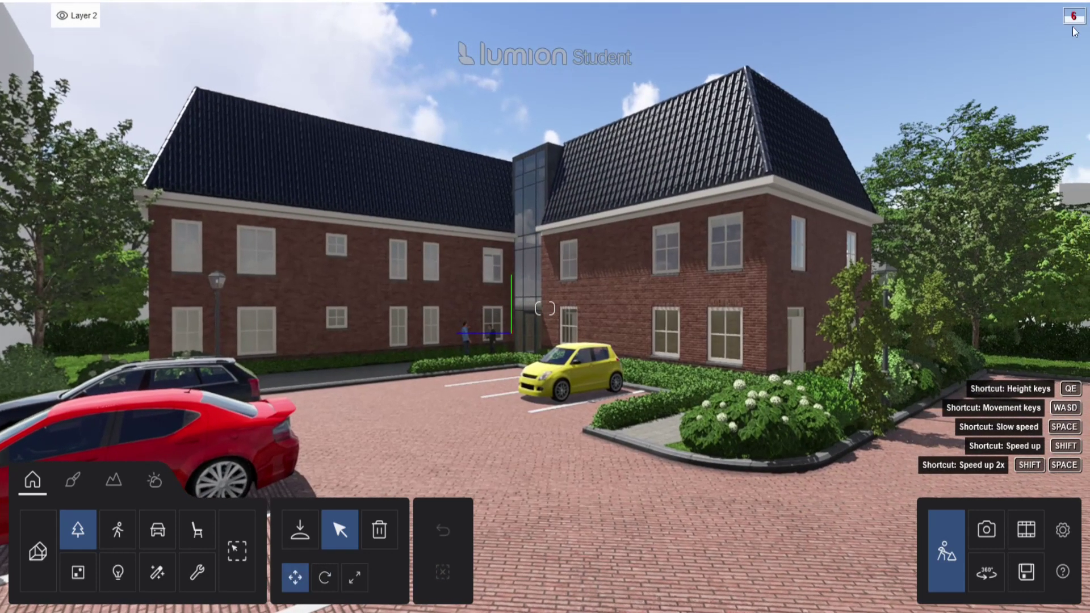
mouse_move(1077, 20)
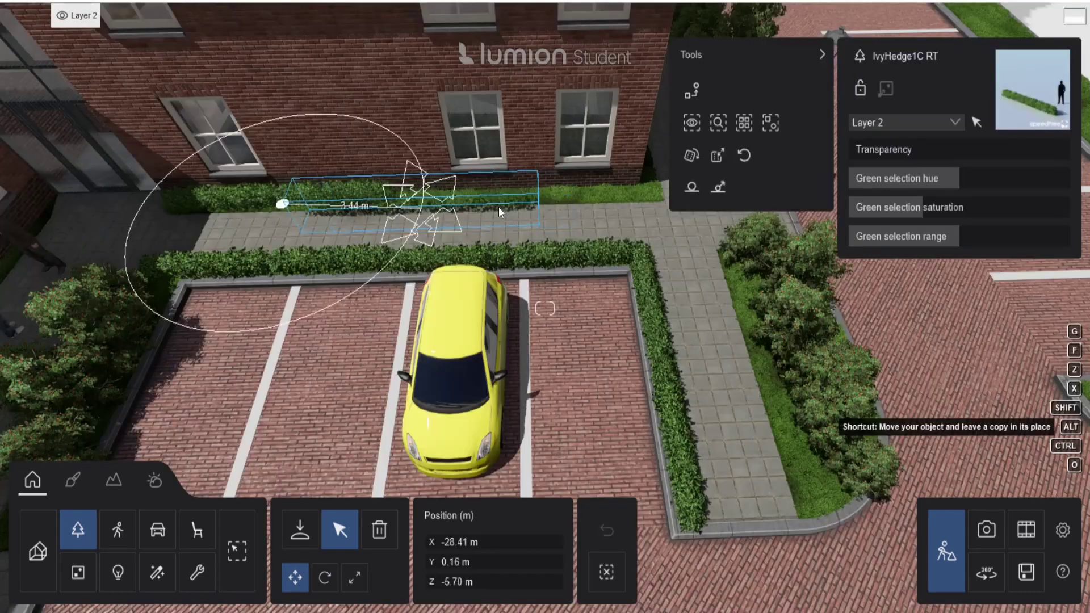
left_click_drag(390, 197, 497, 200)
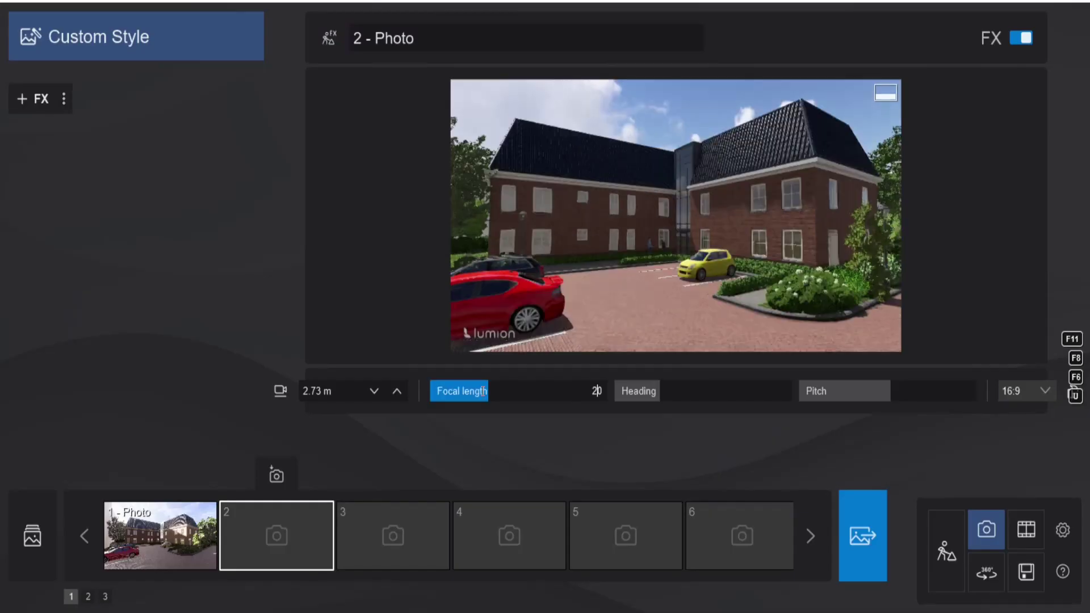
Set photo 2's focal length to 25, store it, lower the camera to 1.60 m eye level, and tilt up.
type("5")
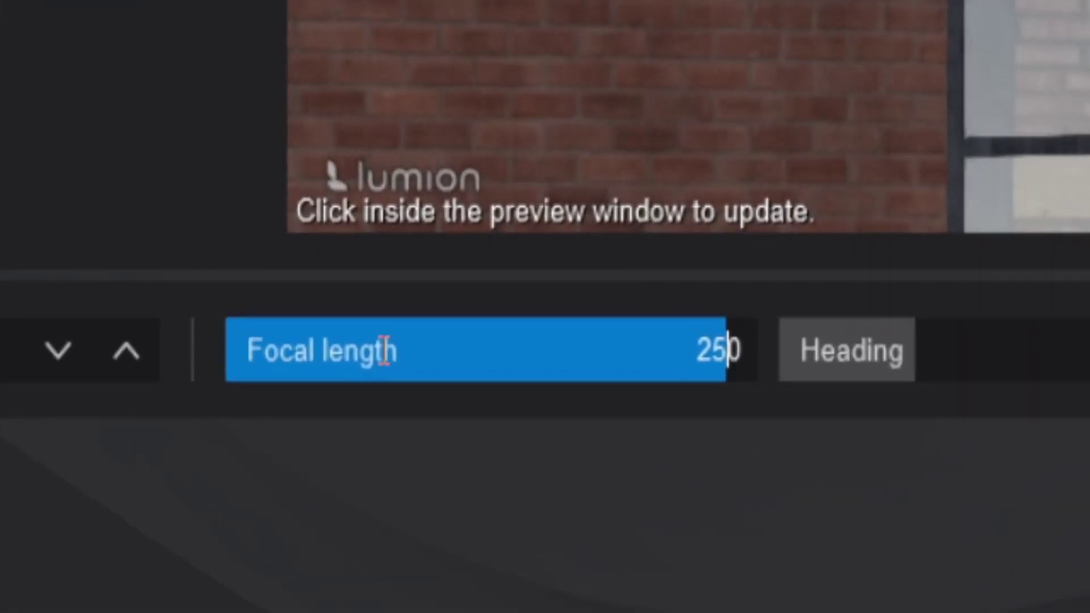
key("Delete")
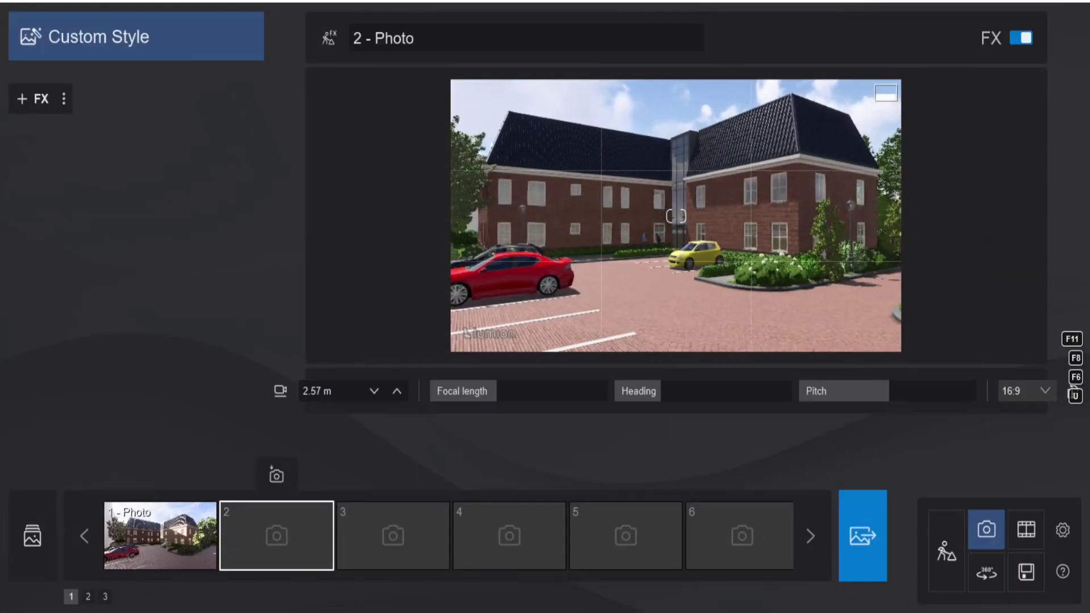
left_click(344, 390)
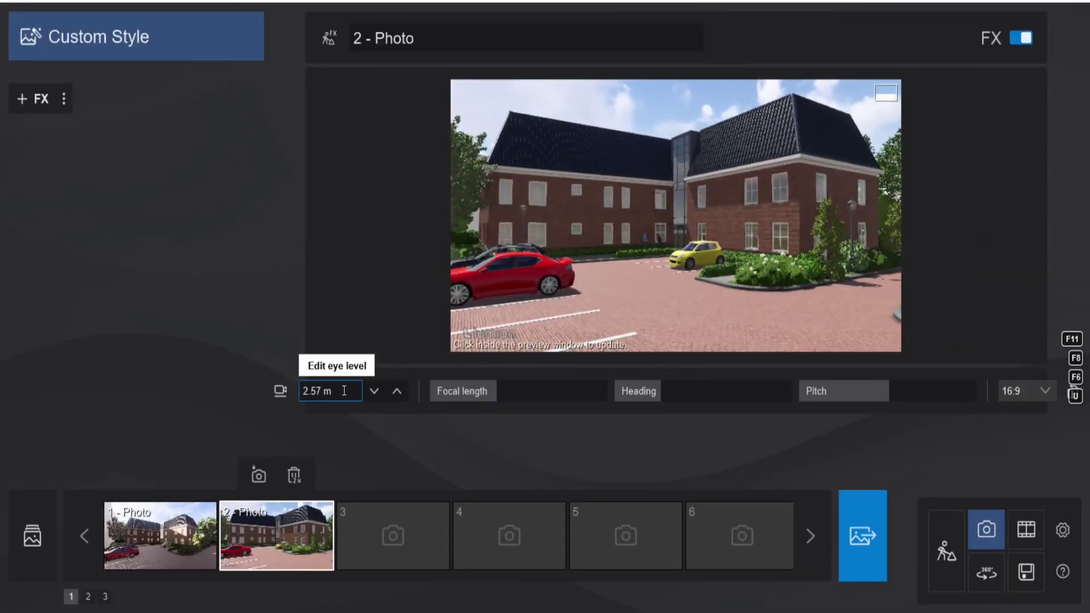
left_click(279, 400)
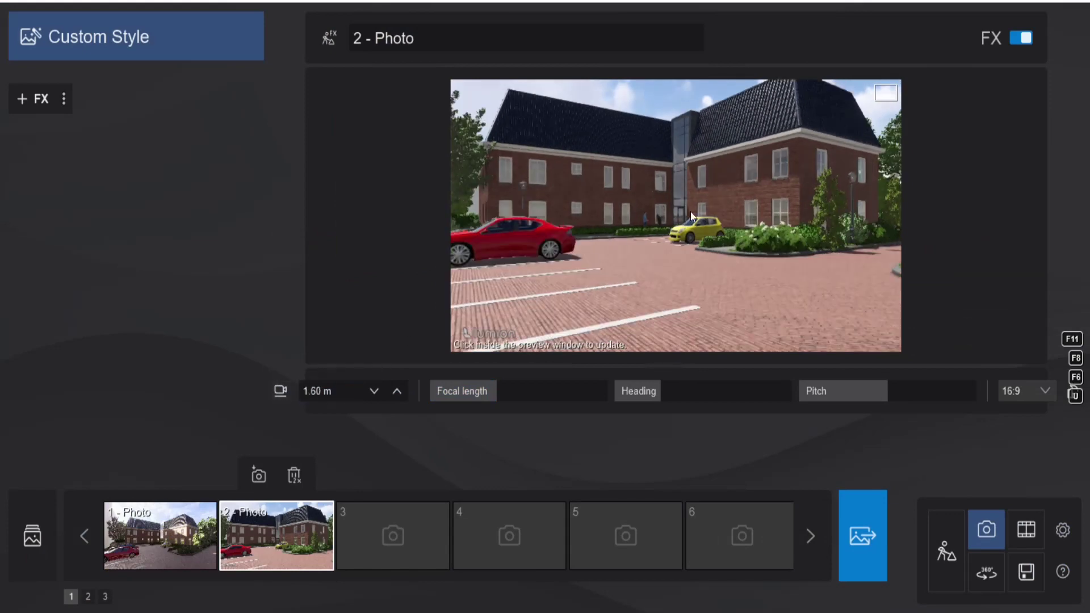
right_click_drag(700, 213, 696, 193)
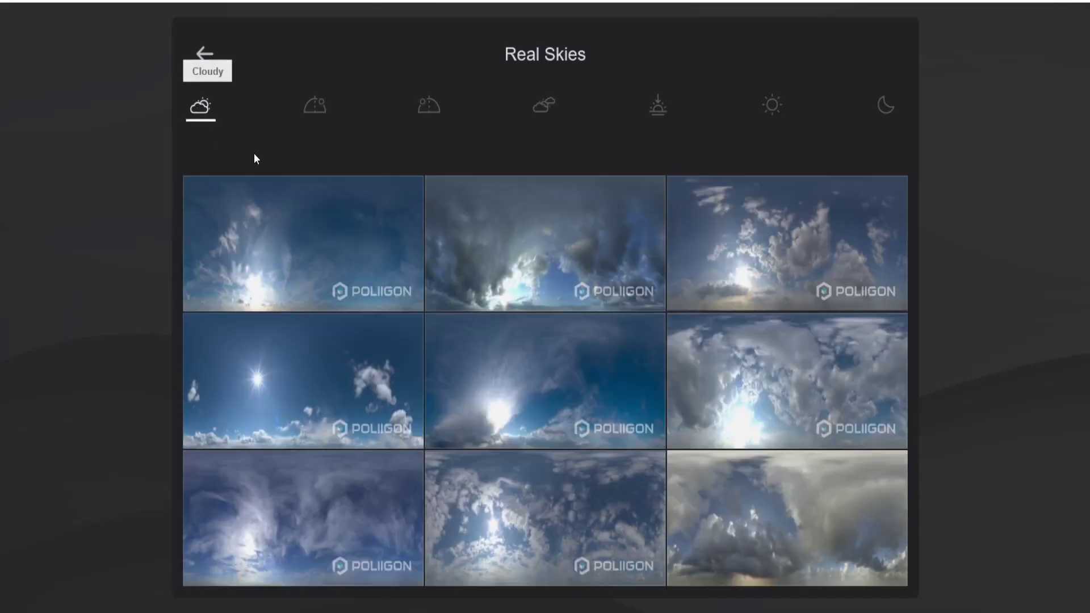
Apply the Cloudy 3 real sky with heading 61.2° and open the Reflection effect settings.
left_click(727, 258)
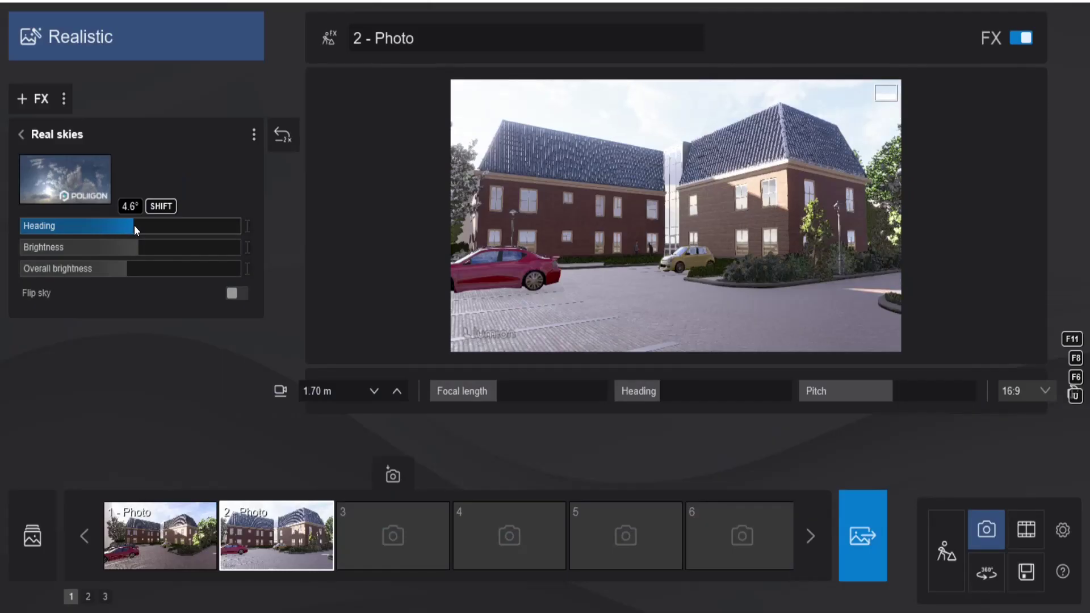
left_click_drag(134, 225, 247, 226)
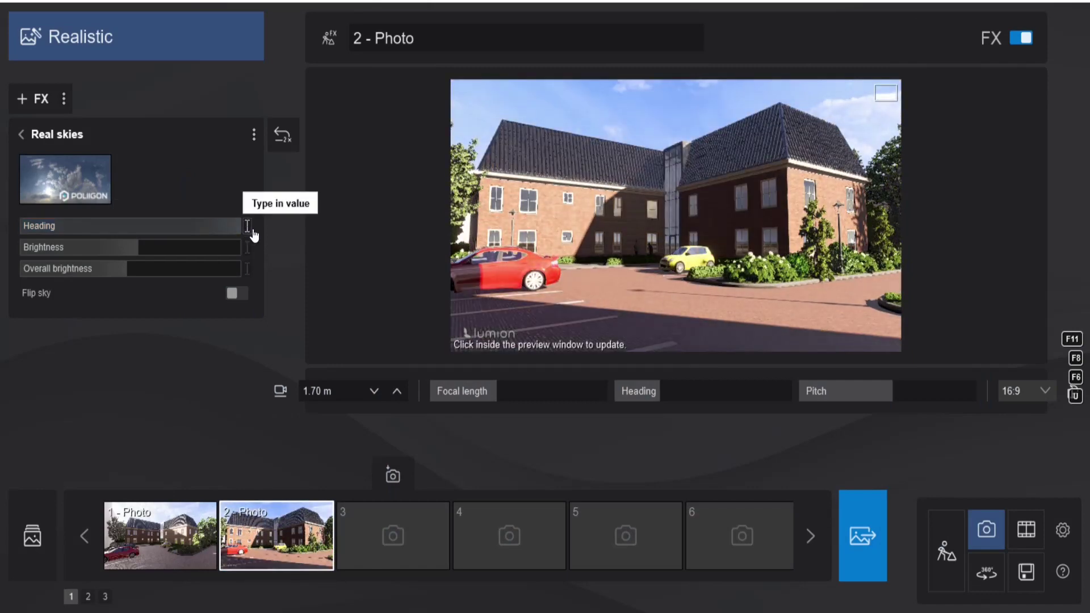
left_click(21, 134)
left_click(88, 243)
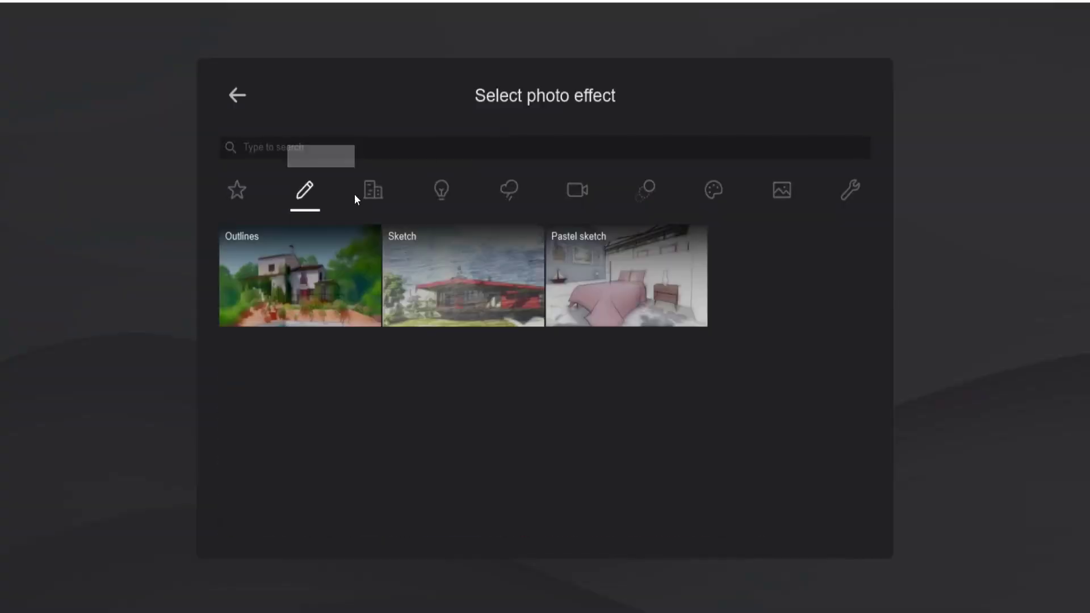
Browse the effect categories from Architectural through Tools, then return to Featured effects.
left_click(389, 196)
left_click(441, 196)
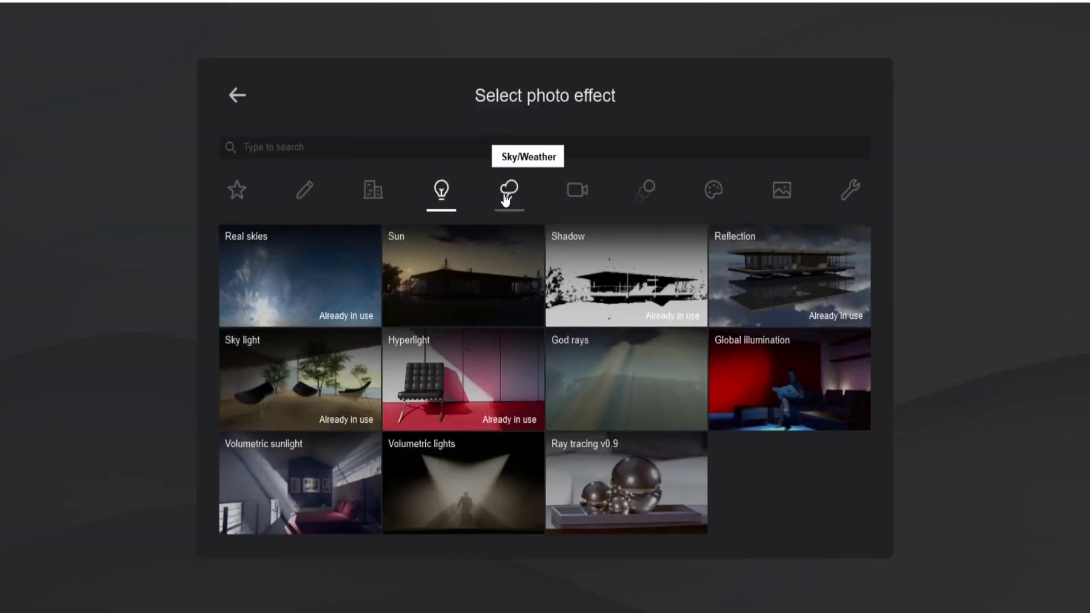
left_click(509, 196)
left_click(585, 196)
left_click(649, 195)
left_click(714, 195)
left_click(780, 194)
left_click(849, 190)
left_click(237, 190)
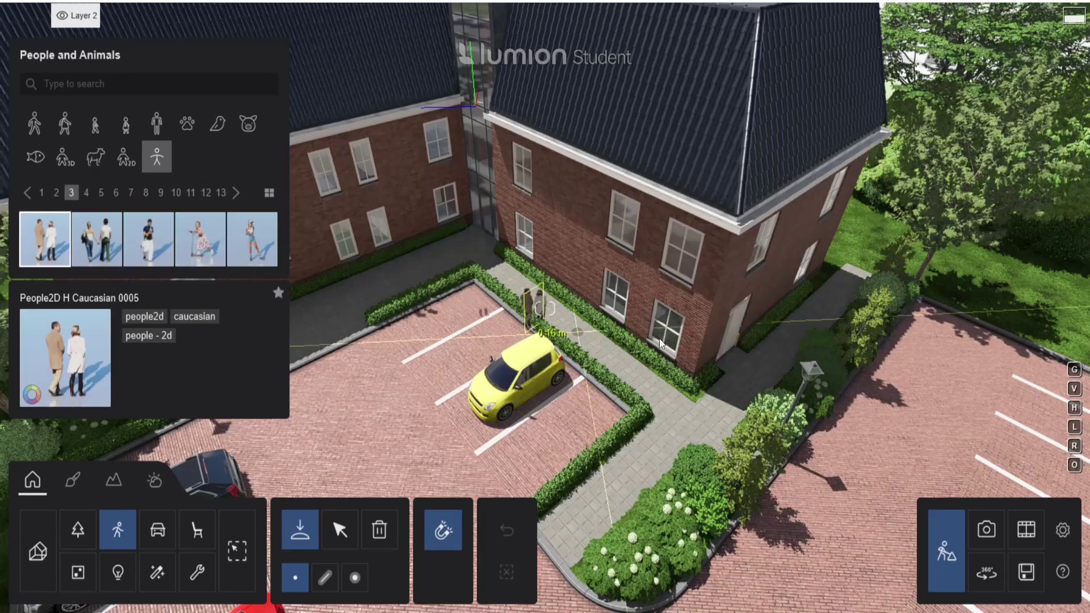
Place the 2D couple near the building door and pick the People2D H Asian 0002 figure.
left_click(817, 318)
left_click(41, 192)
left_click(205, 248)
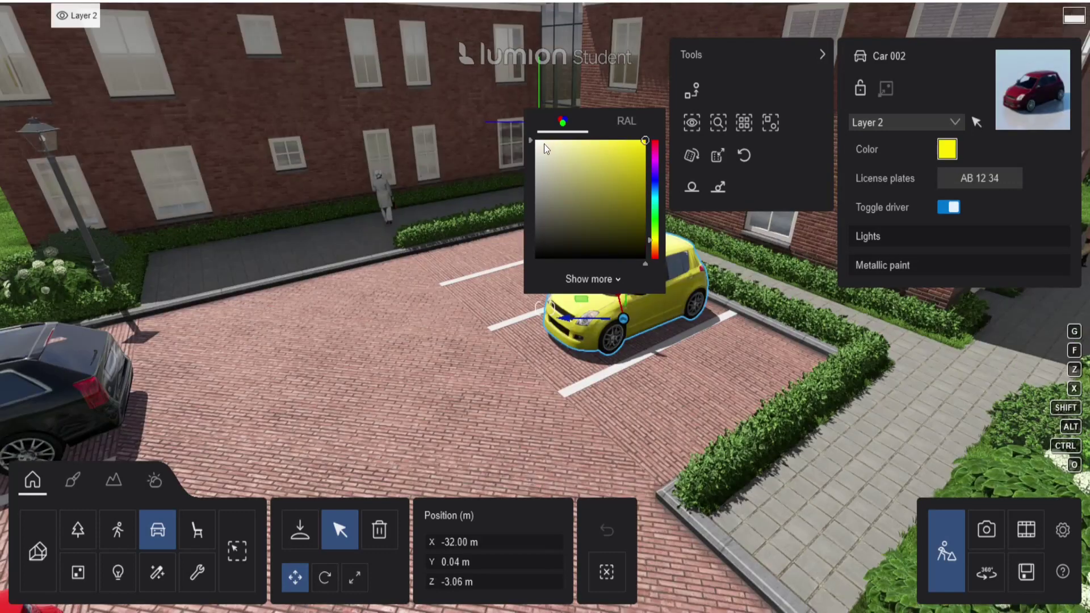
Repaint the yellow car white and give it Netherlands licence plates.
left_click_drag(544, 144, 536, 142)
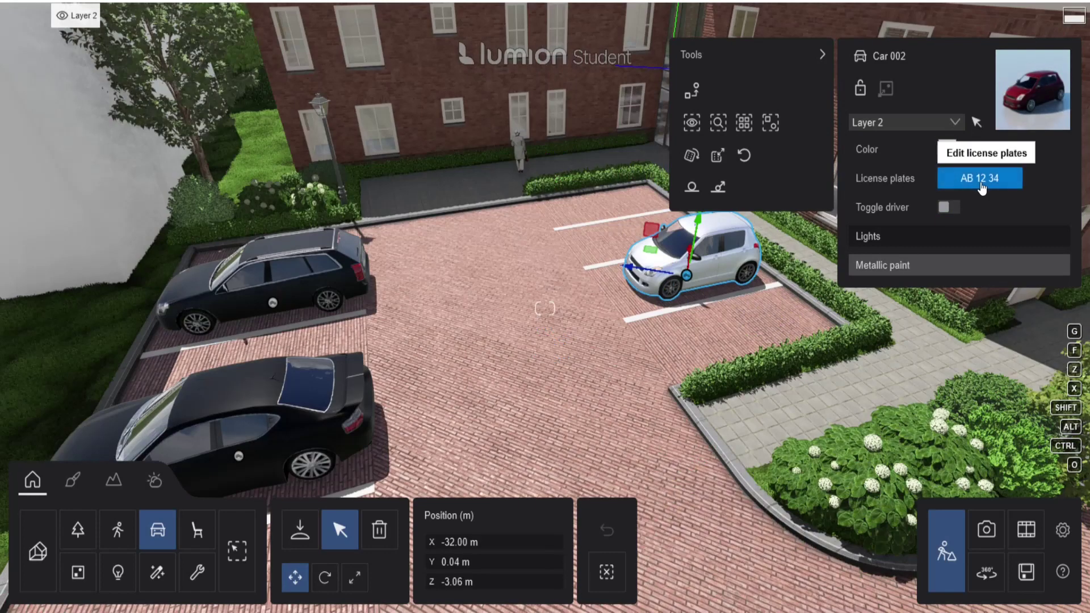
left_click(980, 178)
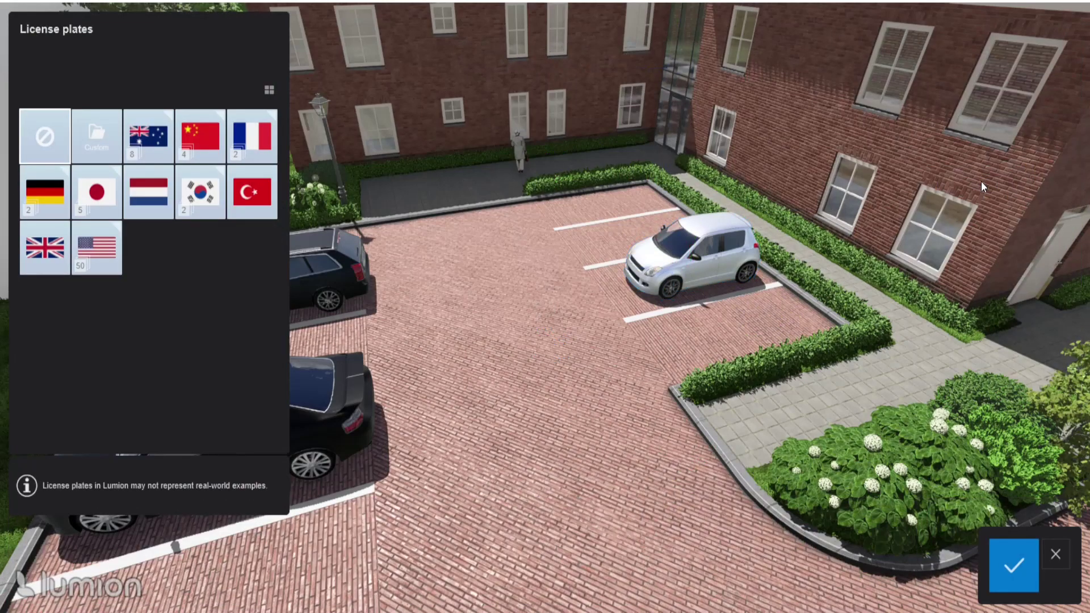
left_click(142, 198)
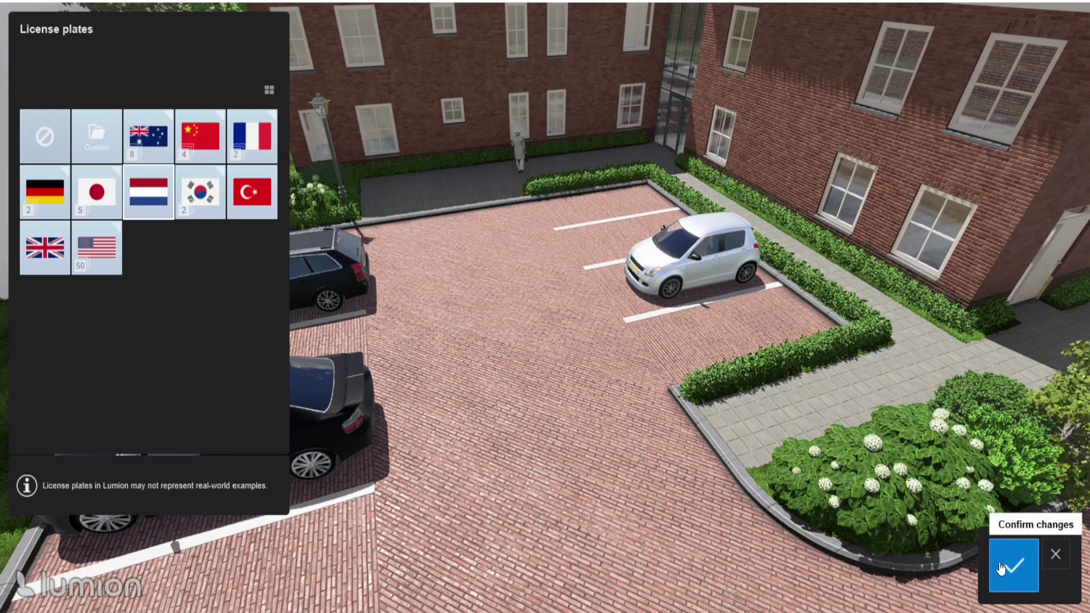